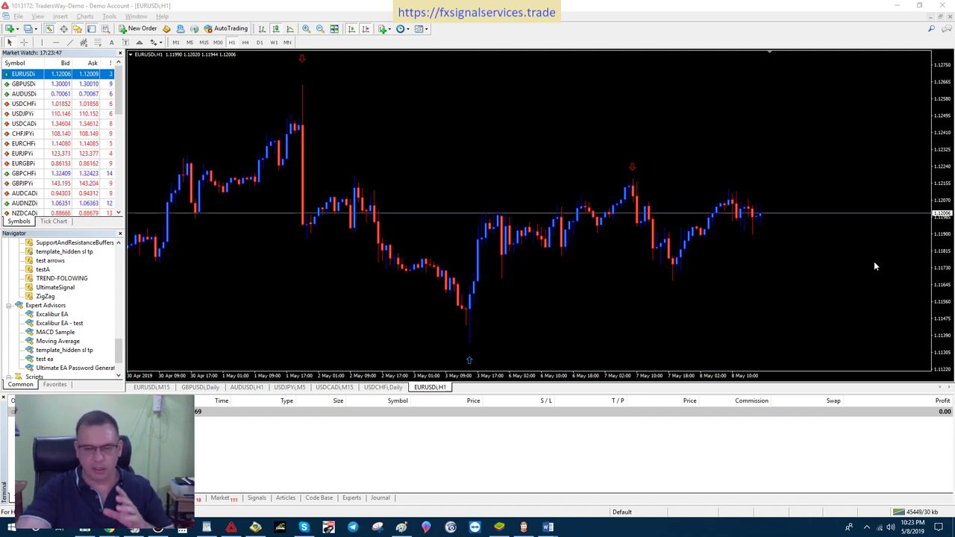
# Switch from the MetaTrader 4 desktop terminal to the BlueStacks home screen.
pyautogui.click(779, 405)
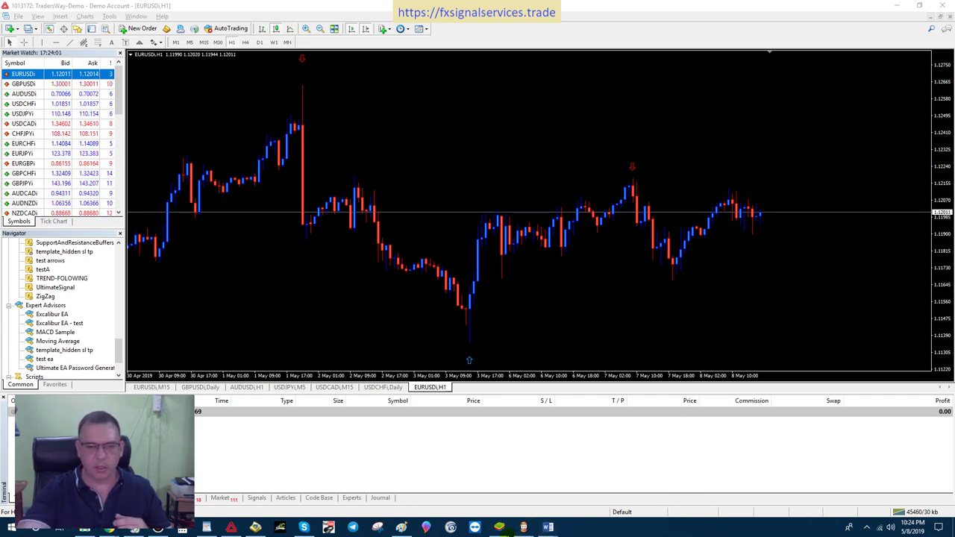
pyautogui.click(499, 527)
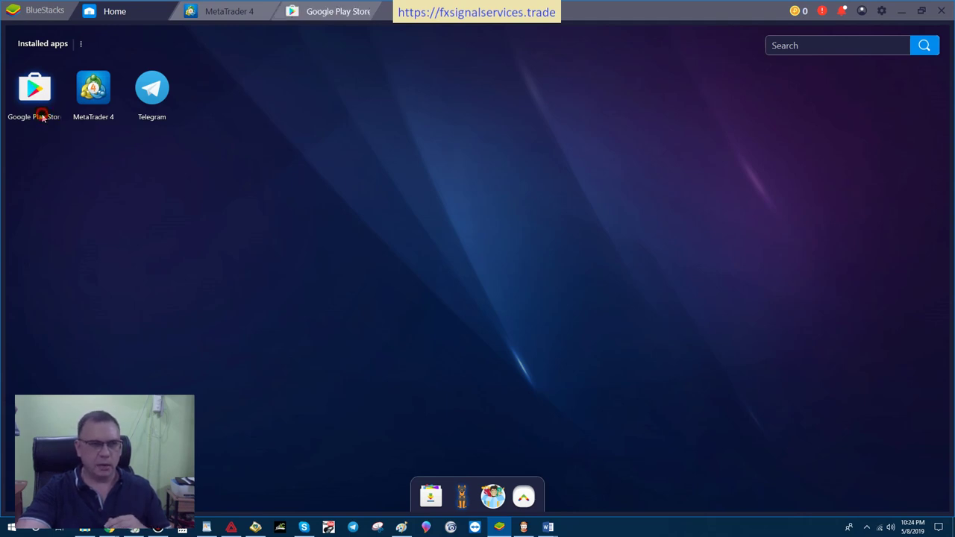
# Search the Google Play Store for 'Metatrader' to find the installed MetaTrader 4 app.
pyautogui.click(43, 117)
pyautogui.click(139, 12)
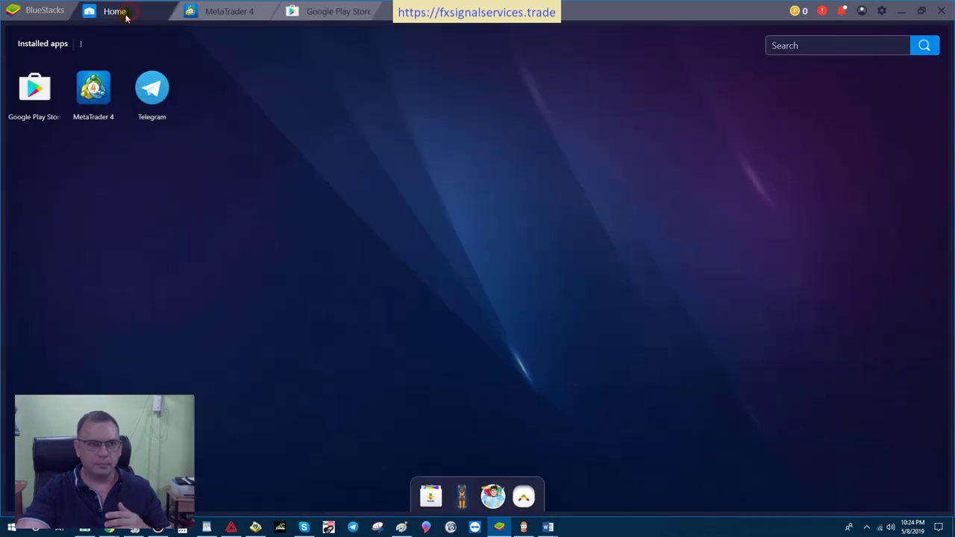
pyautogui.click(39, 82)
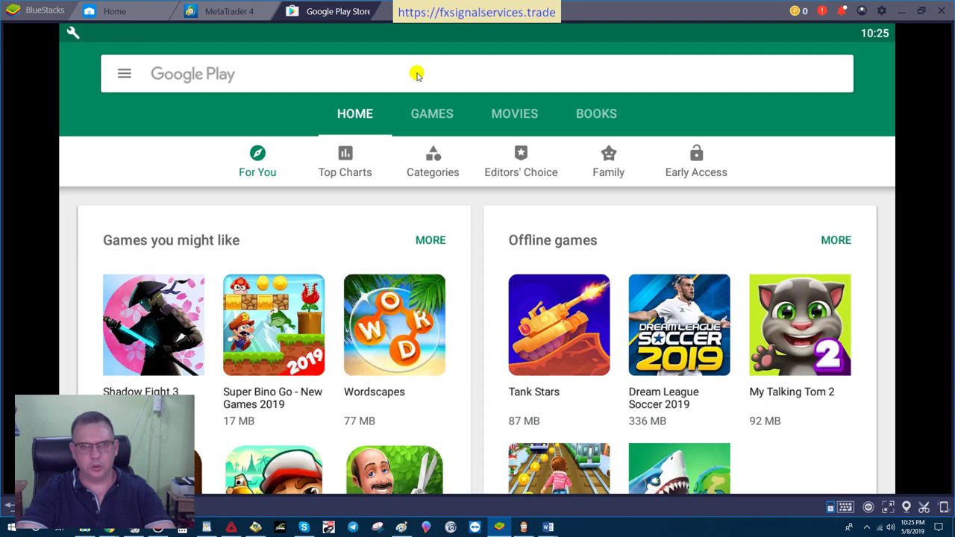
pyautogui.click(416, 74)
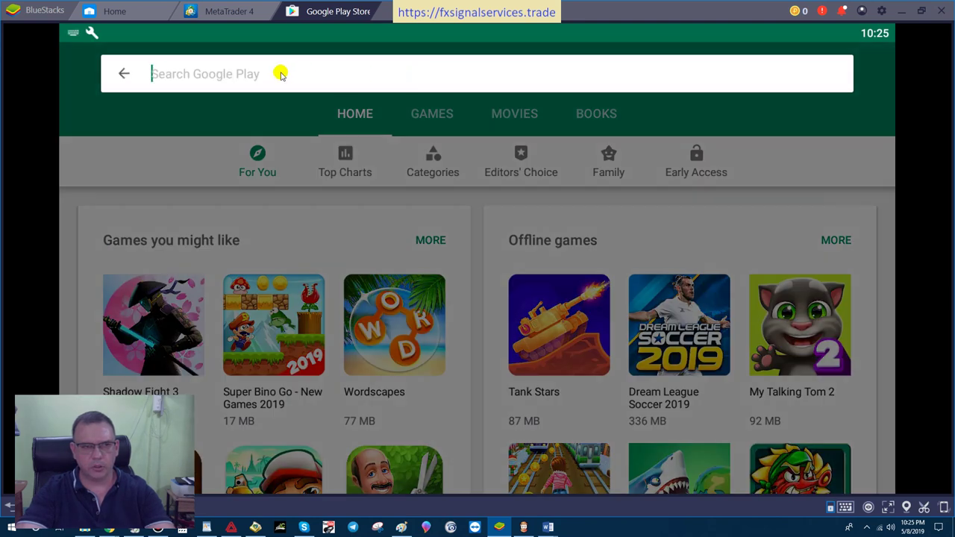
pyautogui.write('Meta')
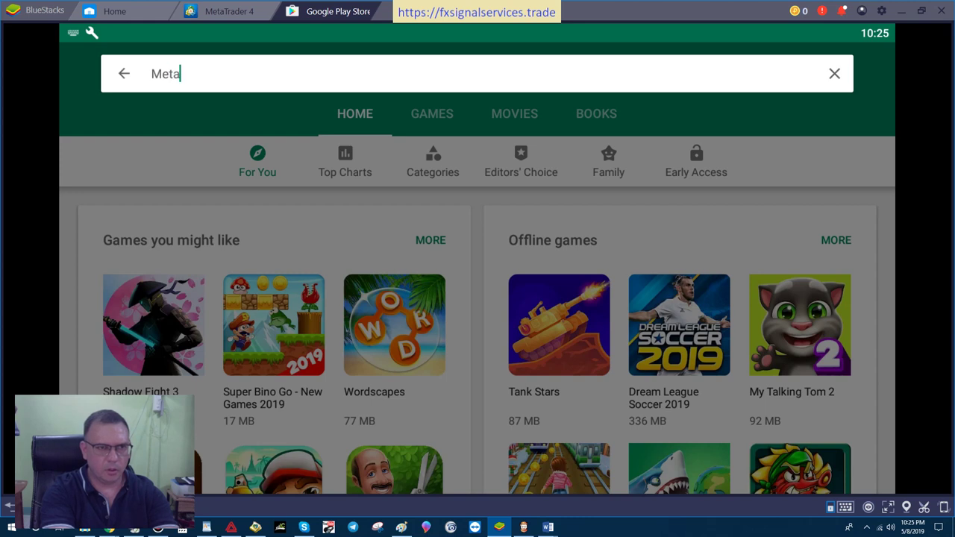
pyautogui.write('trader 4')
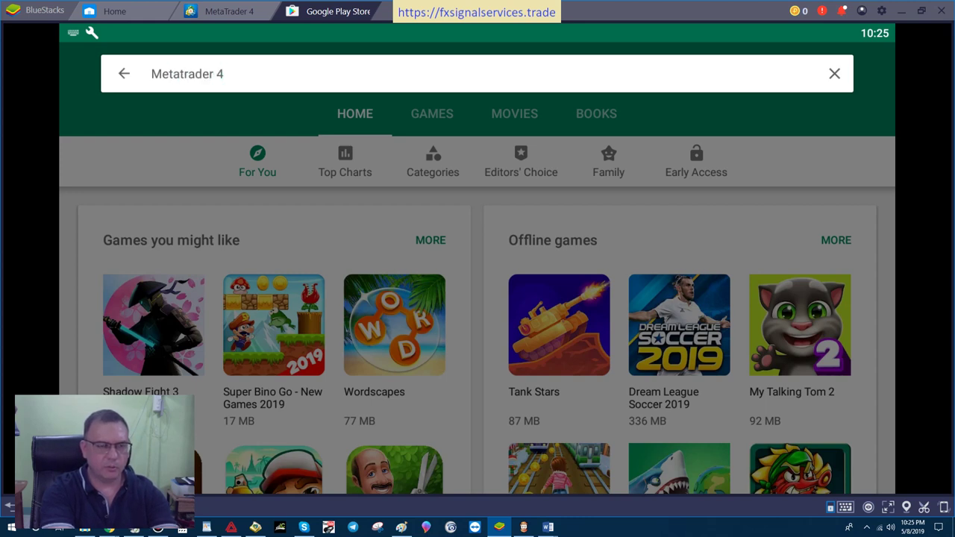
pyautogui.press('Return')
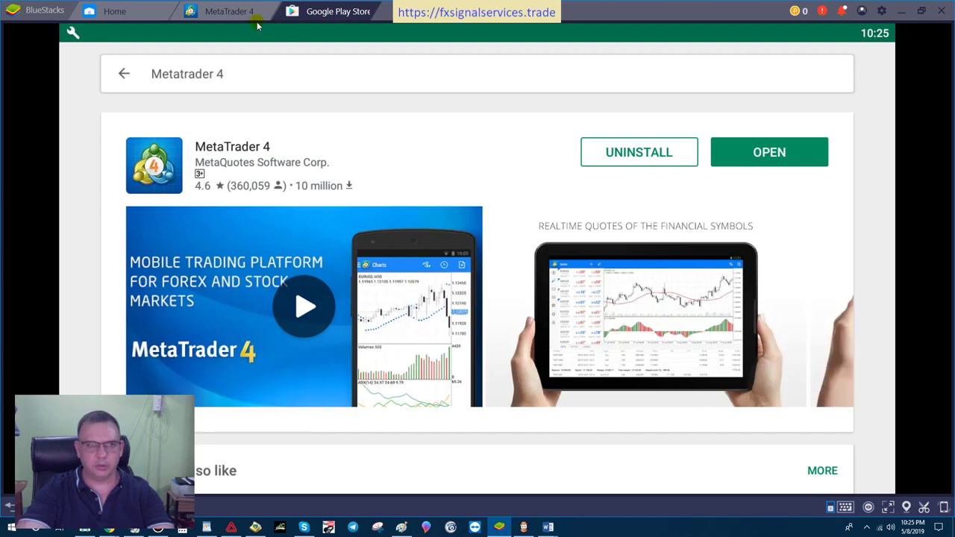
# Show the device's MetaQuotes ID in the mobile app's Chat section, then return to desktop MetaTrader 4.
pyautogui.click(226, 17)
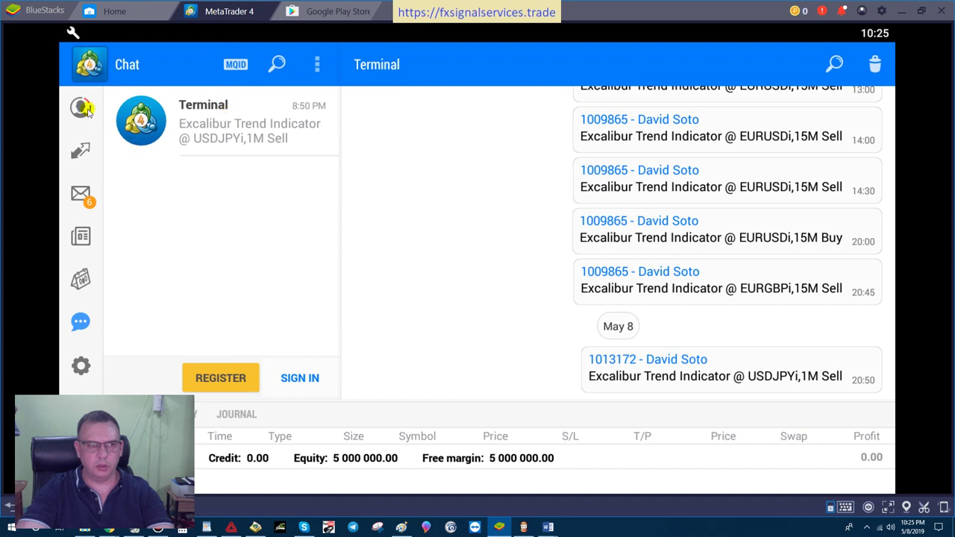
pyautogui.click(81, 108)
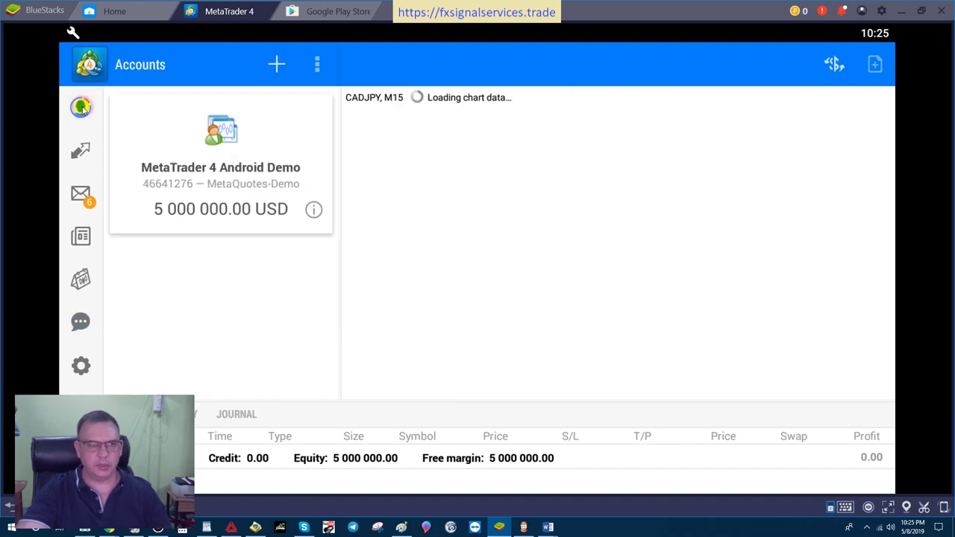
pyautogui.click(81, 154)
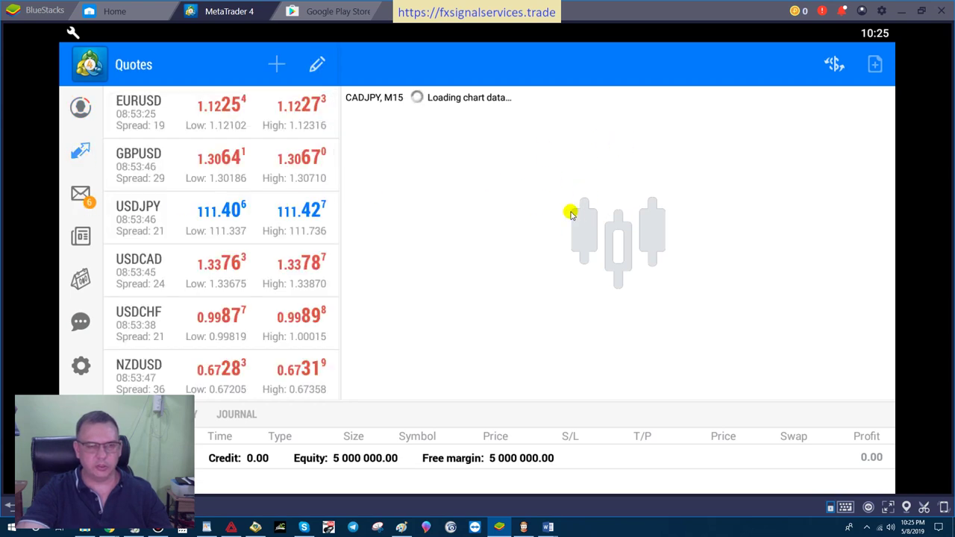
pyautogui.click(81, 196)
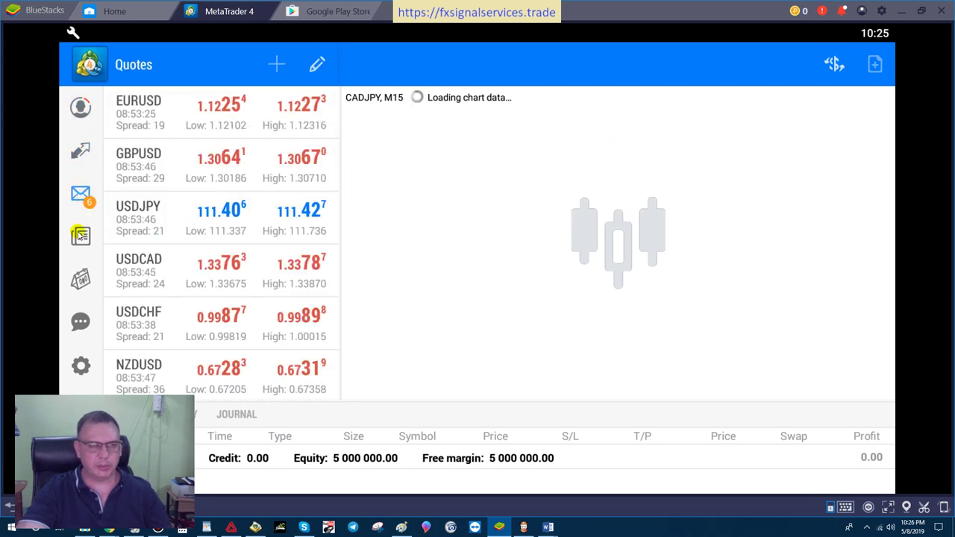
pyautogui.click(81, 236)
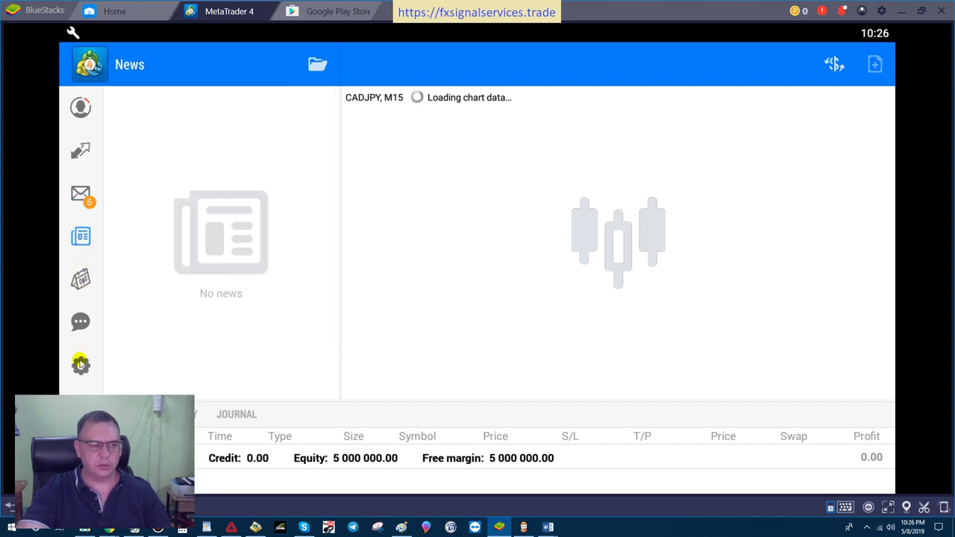
pyautogui.click(83, 326)
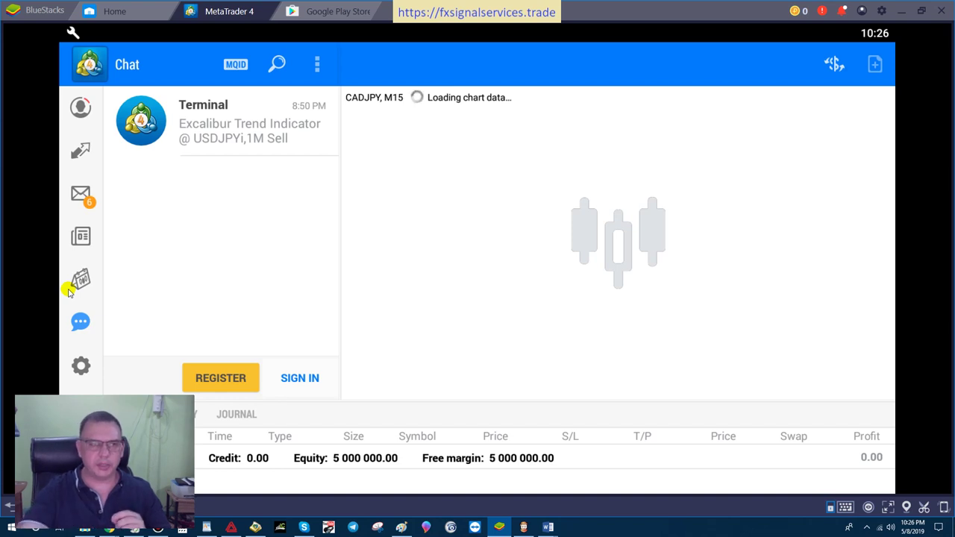
pyautogui.click(236, 65)
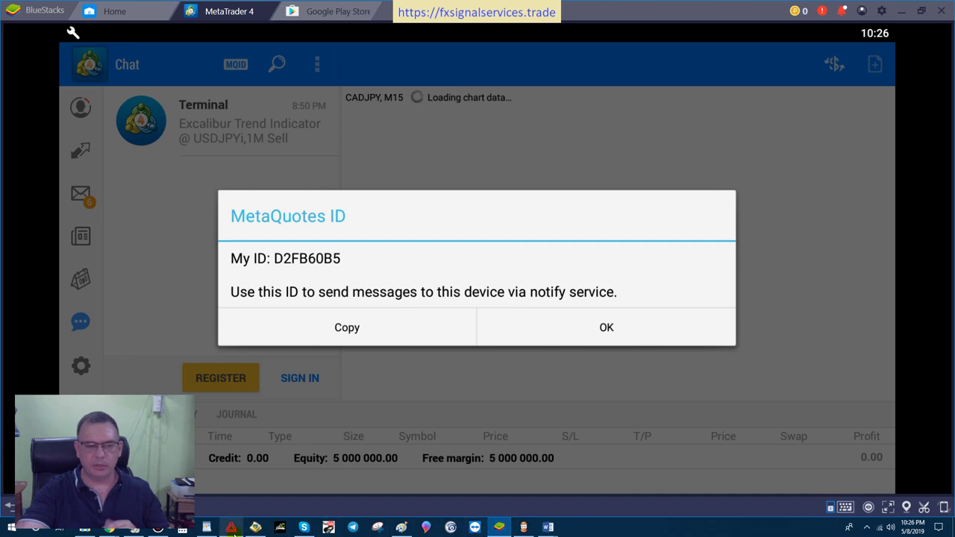
pyautogui.click(233, 531)
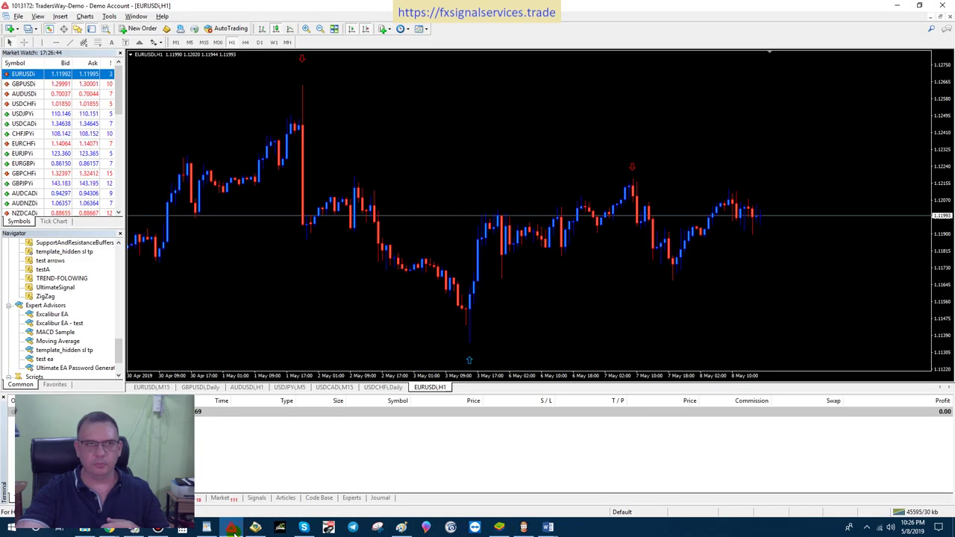
# Enable push notifications in Tools > Options and compare the entered MetaQuotes ID with the emulator's.
pyautogui.click(109, 18)
pyautogui.click(127, 82)
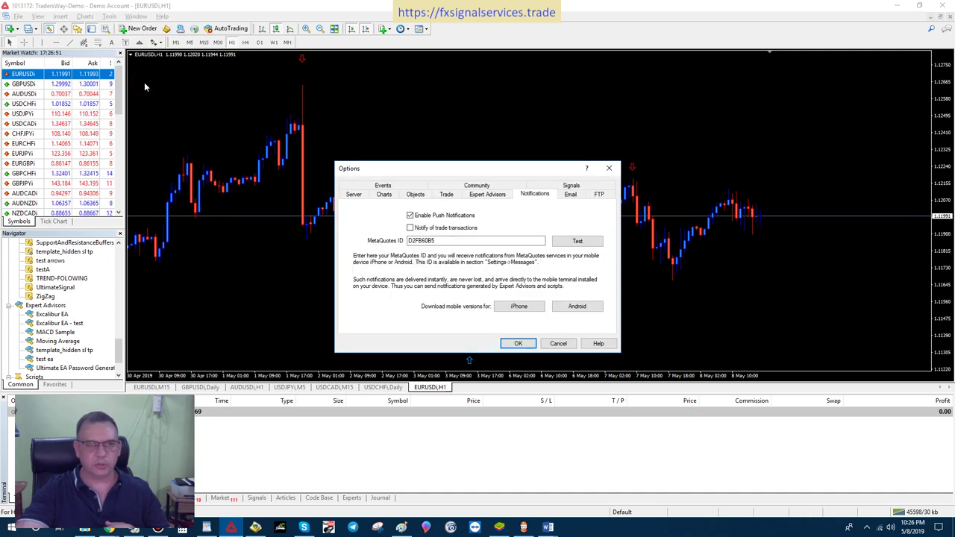
pyautogui.click(410, 216)
pyautogui.click(410, 217)
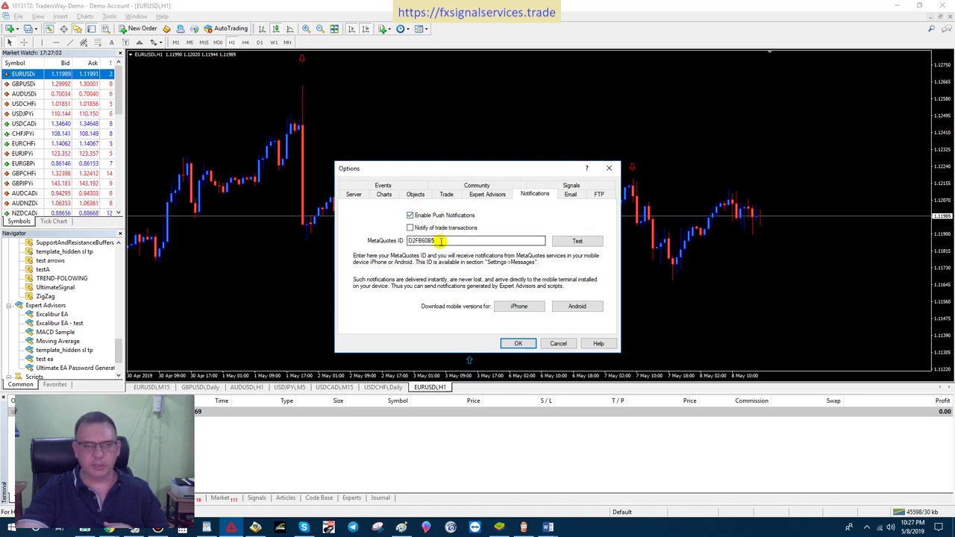
pyautogui.moveTo(440, 241); pyautogui.dragTo(409, 241)
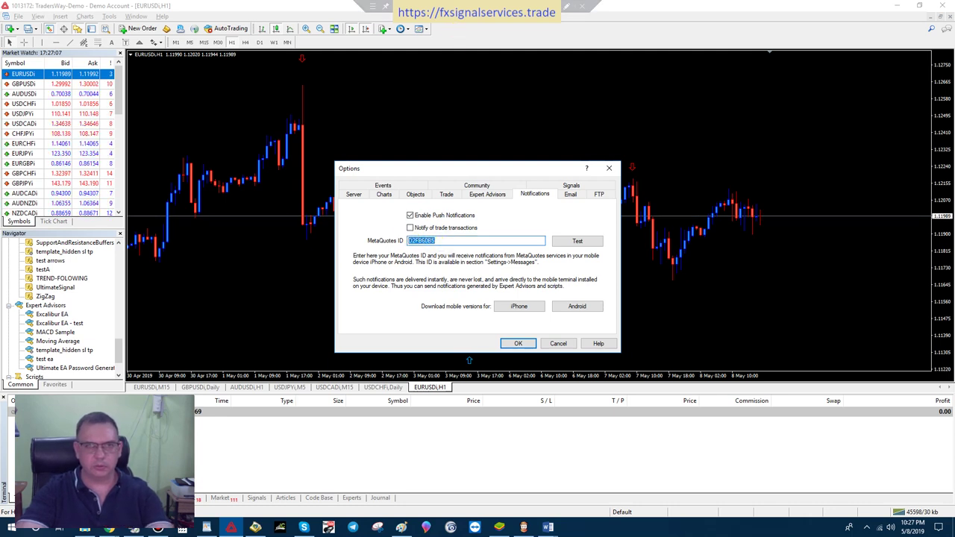
pyautogui.click(492, 529)
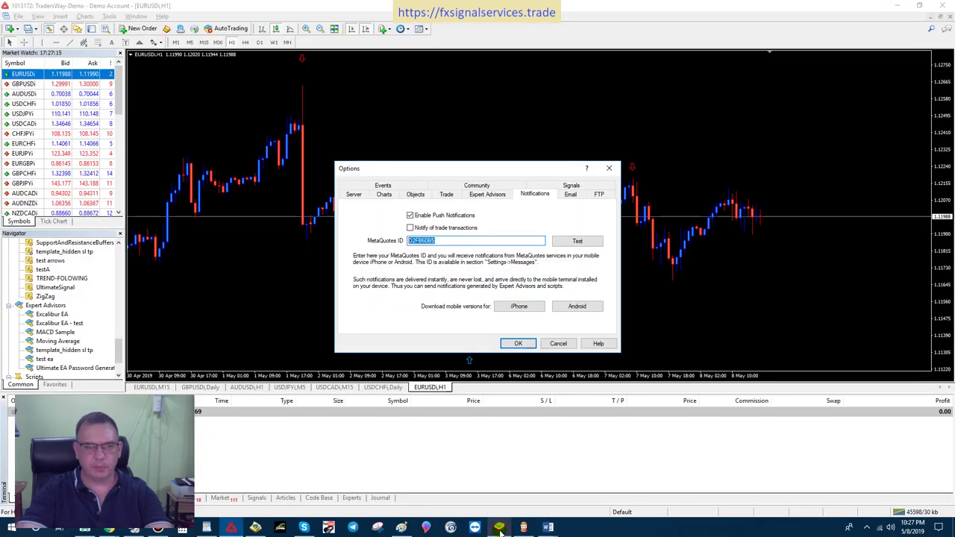
pyautogui.click(500, 530)
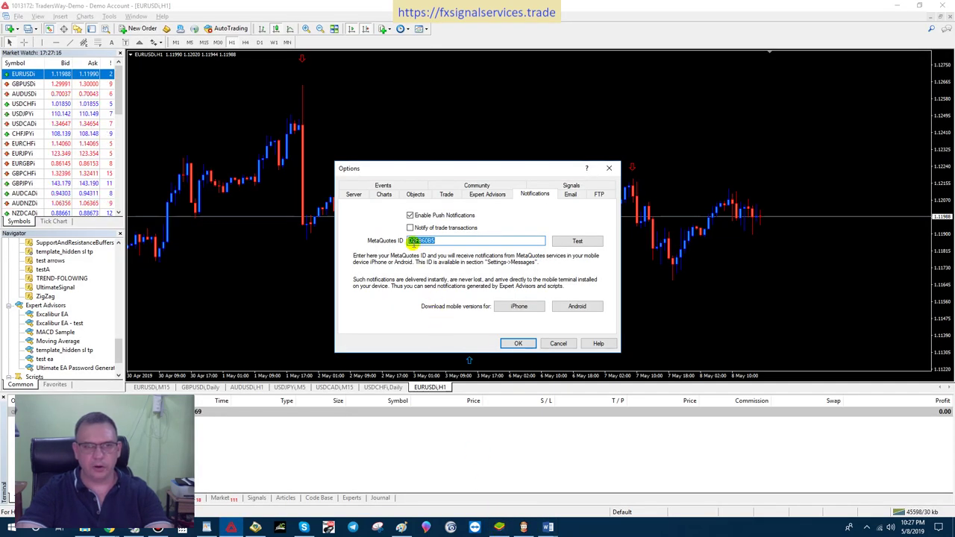
# Send a test notification to the MetaQuotes ID and acknowledge the 'successfully queued' message.
pyautogui.click(470, 241)
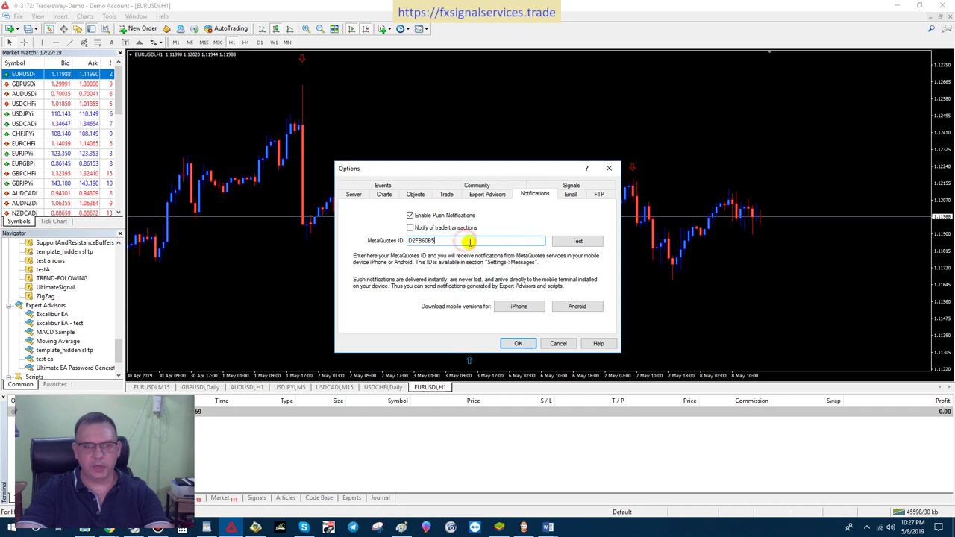
pyautogui.click(561, 243)
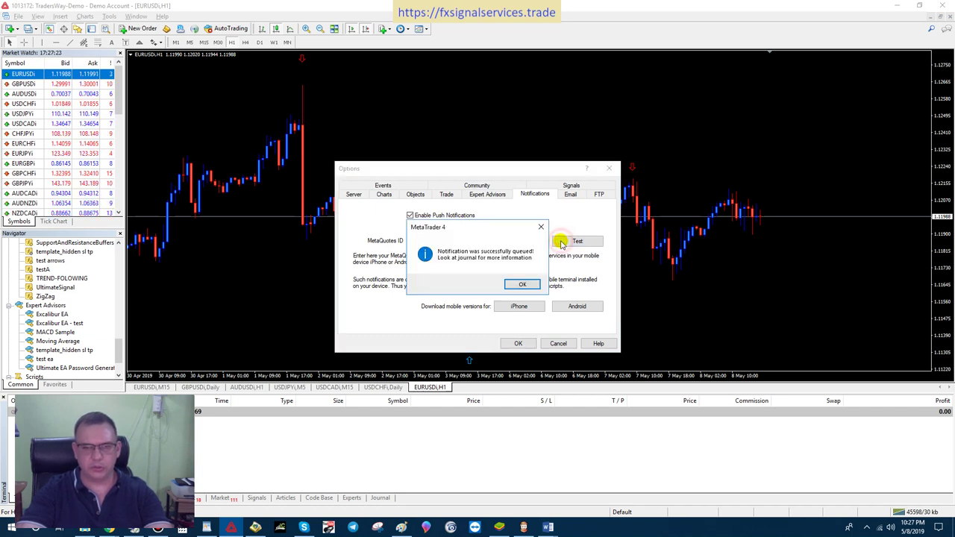
pyautogui.click(521, 285)
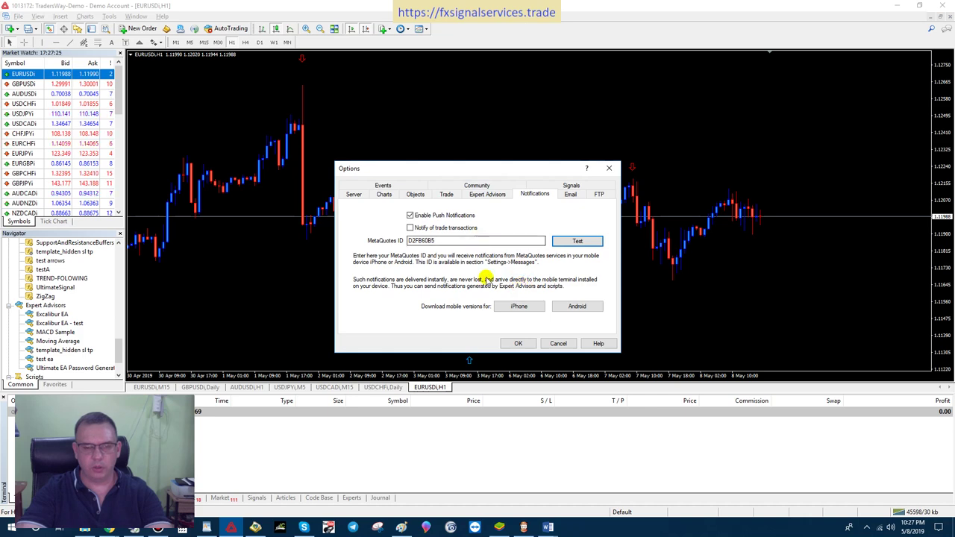
# In BlueStacks, dismiss the MetaQuotes ID dialog and open the Terminal chat showing the test message.
pyautogui.moveTo(497, 530)
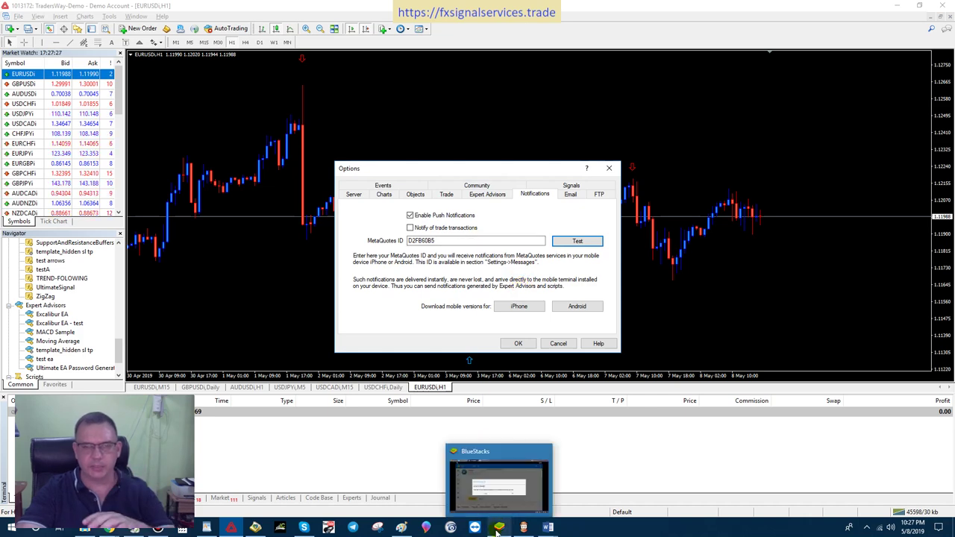
pyautogui.click(497, 530)
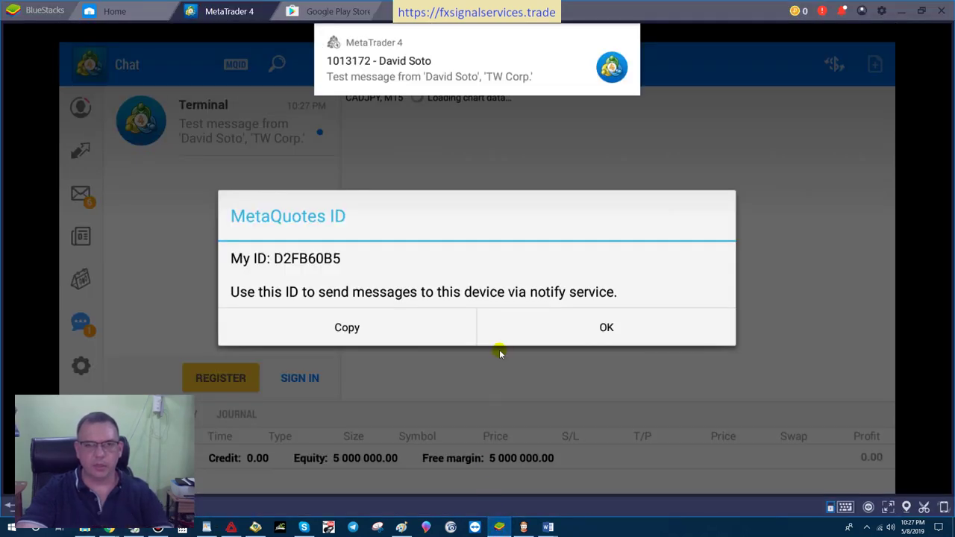
pyautogui.click(522, 335)
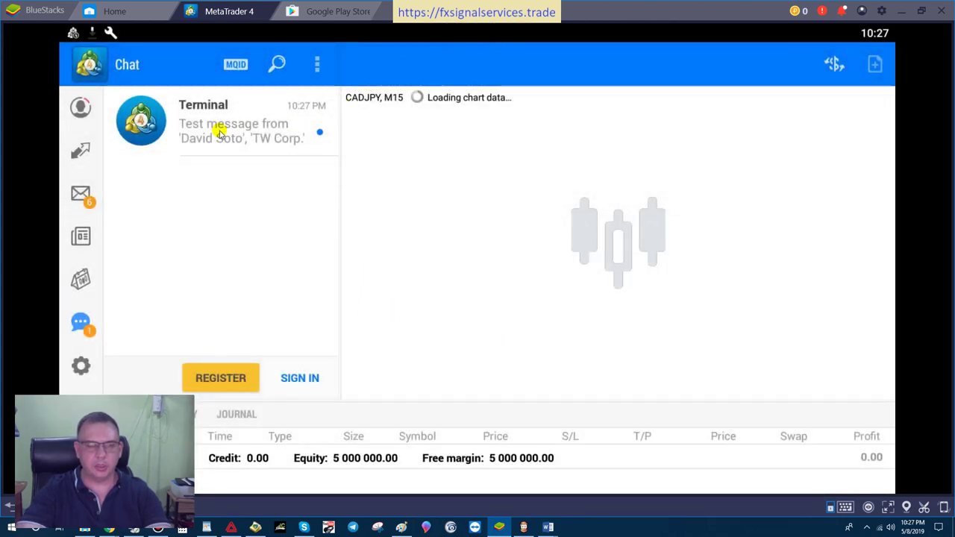
pyautogui.click(78, 325)
pyautogui.click(79, 325)
pyautogui.click(79, 324)
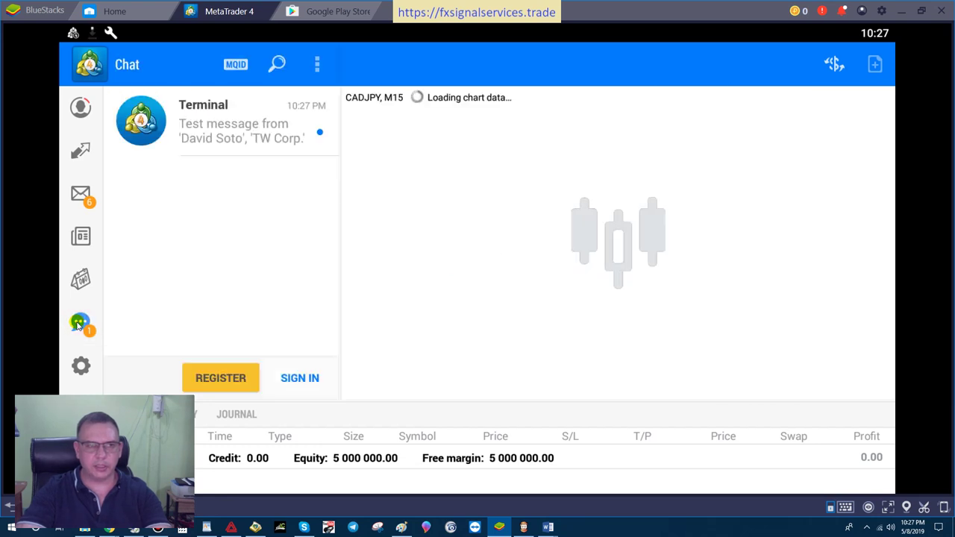
pyautogui.click(187, 133)
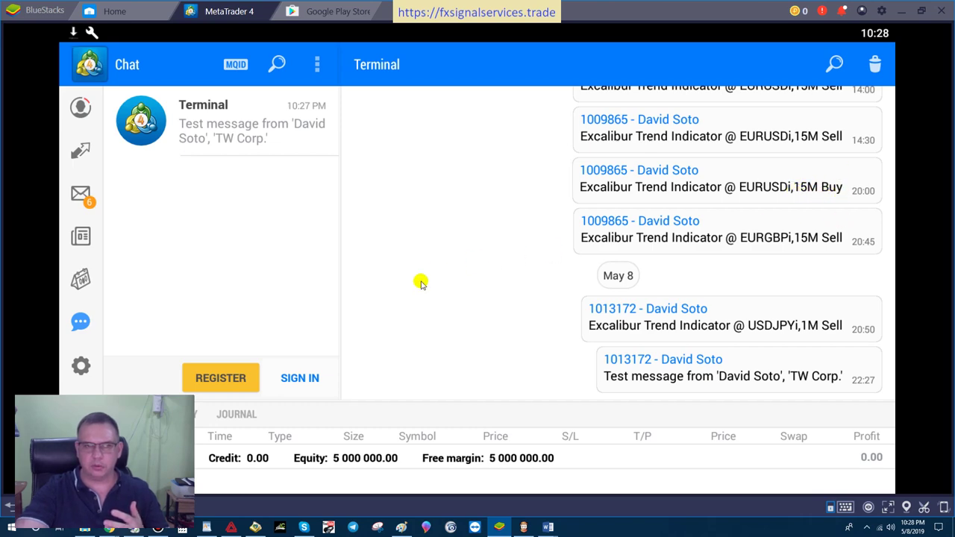
# Cancel the Options dialog and open the Indicators List for the EURUSDi H1 chart.
pyautogui.click(232, 527)
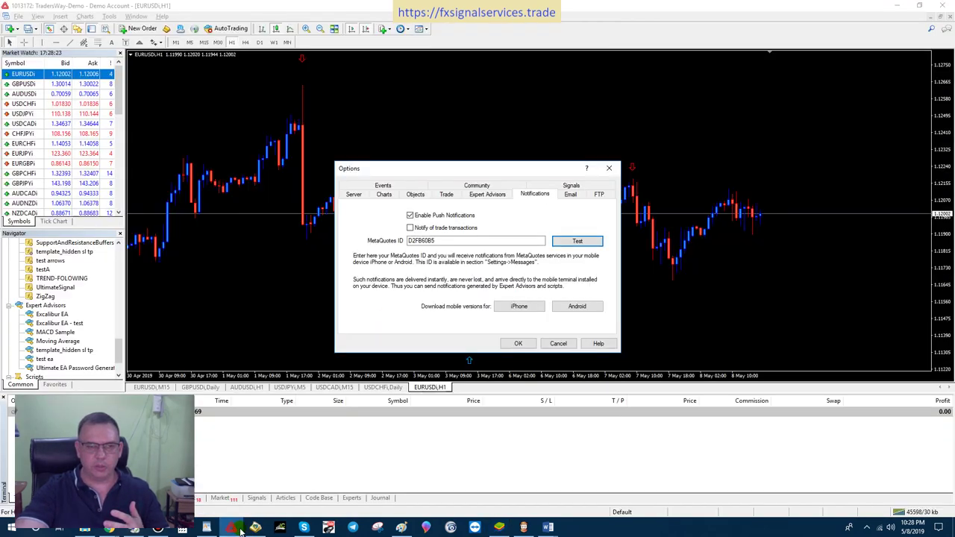
pyautogui.click(559, 343)
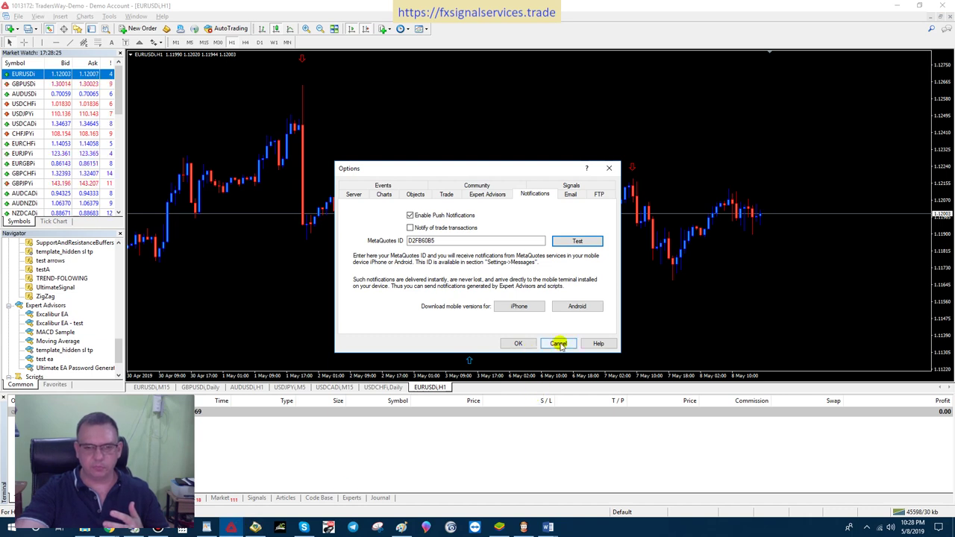
pyautogui.rightClick(517, 85)
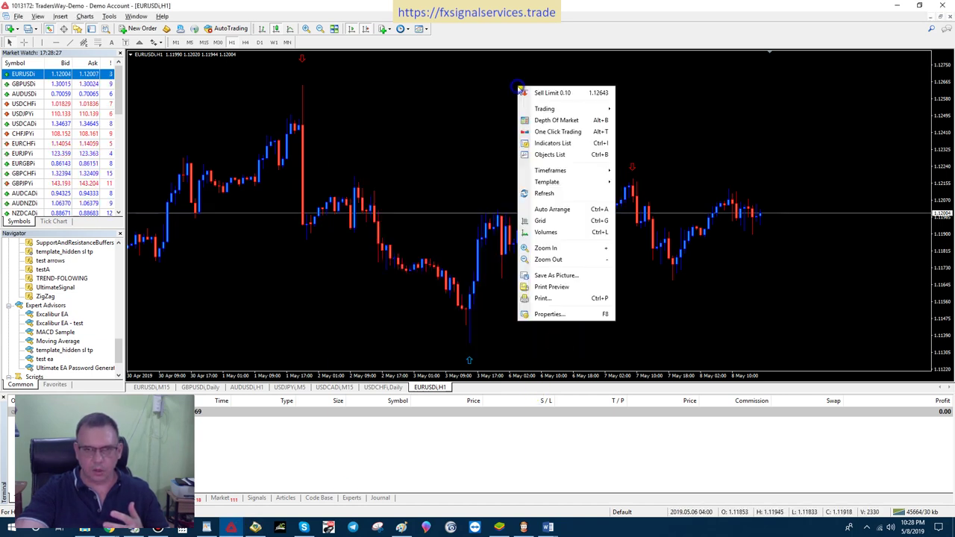
pyautogui.click(533, 144)
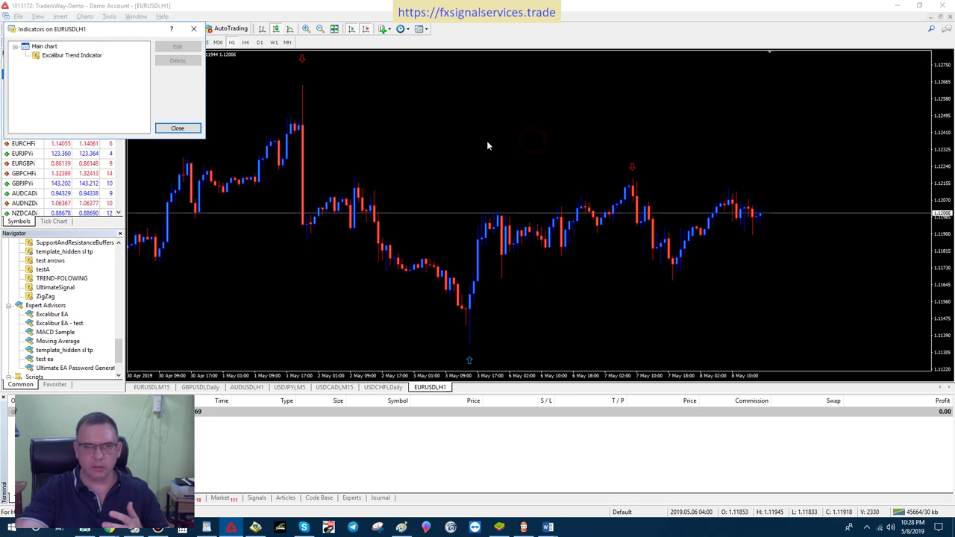
# Verify the Excalibur Trend Indicator's Push_Notifications input is true and confirm with OK.
pyautogui.click(45, 56)
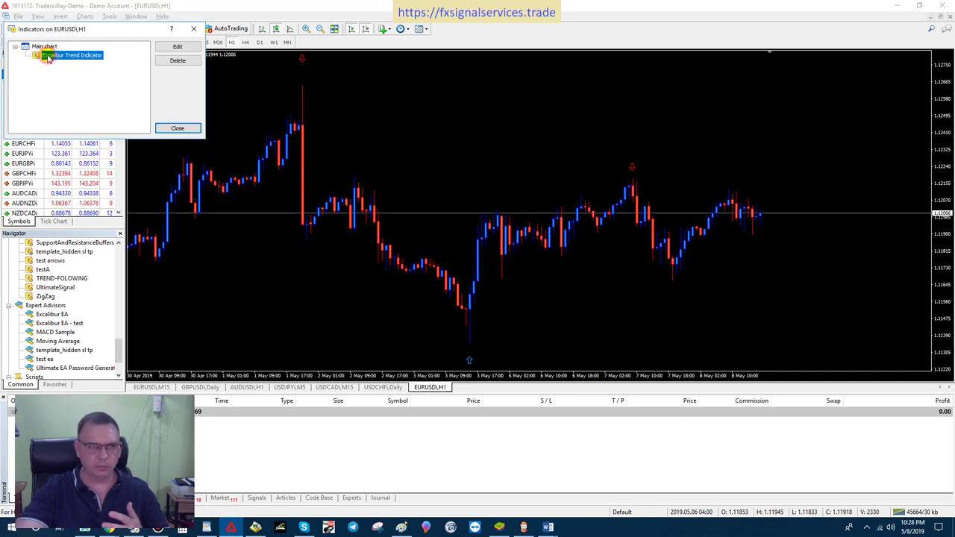
pyautogui.click(167, 46)
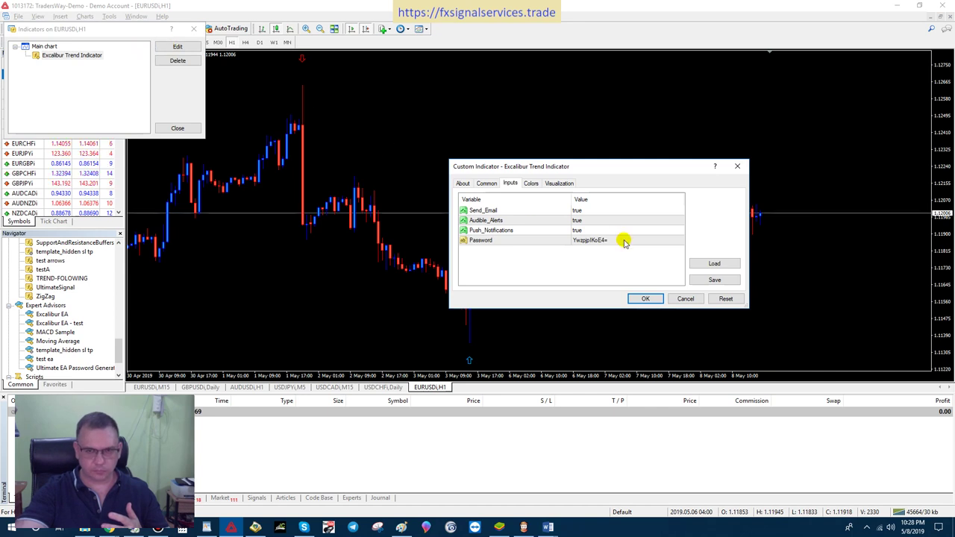
pyautogui.click(490, 230)
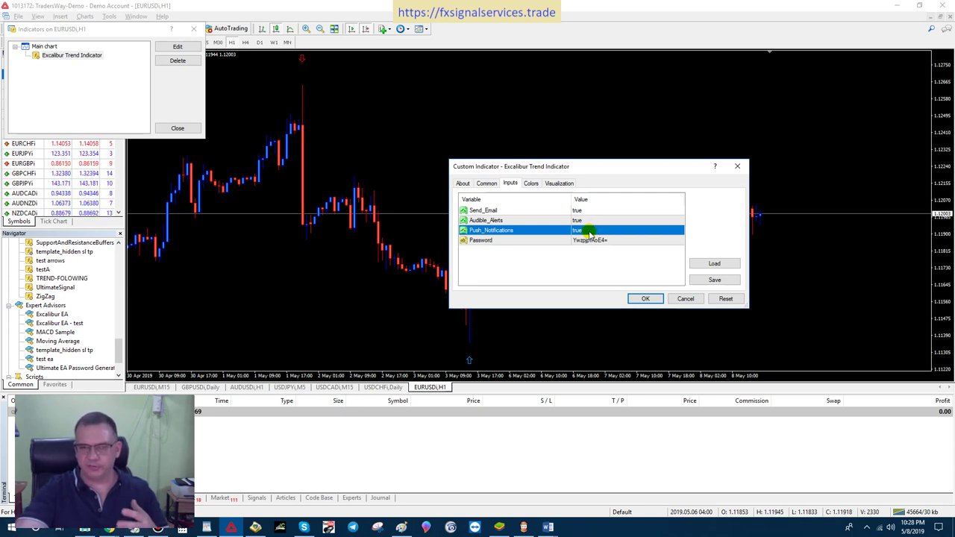
pyautogui.click(642, 298)
# Close the indicators list, accept the Notifications options, then bring MetaTrader 4 Mobile in BlueStacks forward.
pyautogui.click(181, 128)
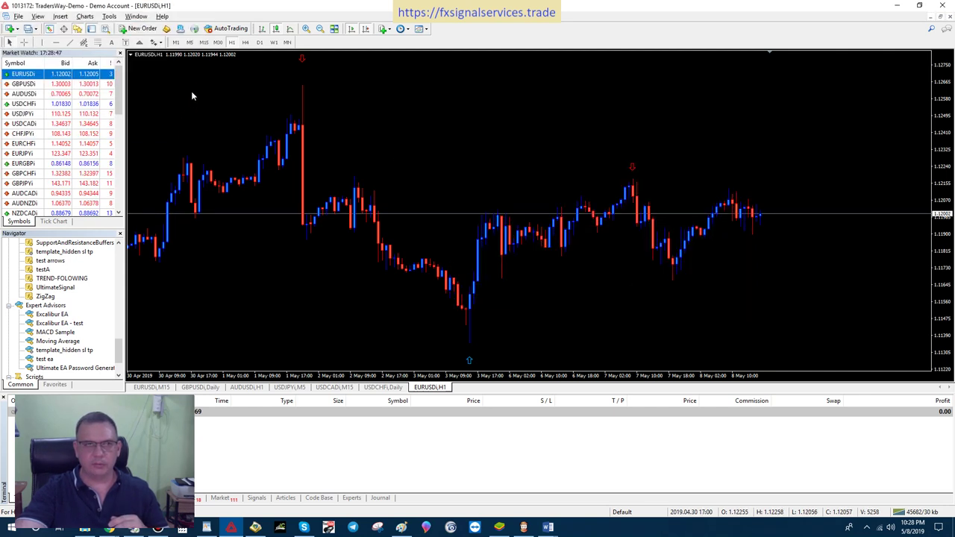
pyautogui.click(109, 16)
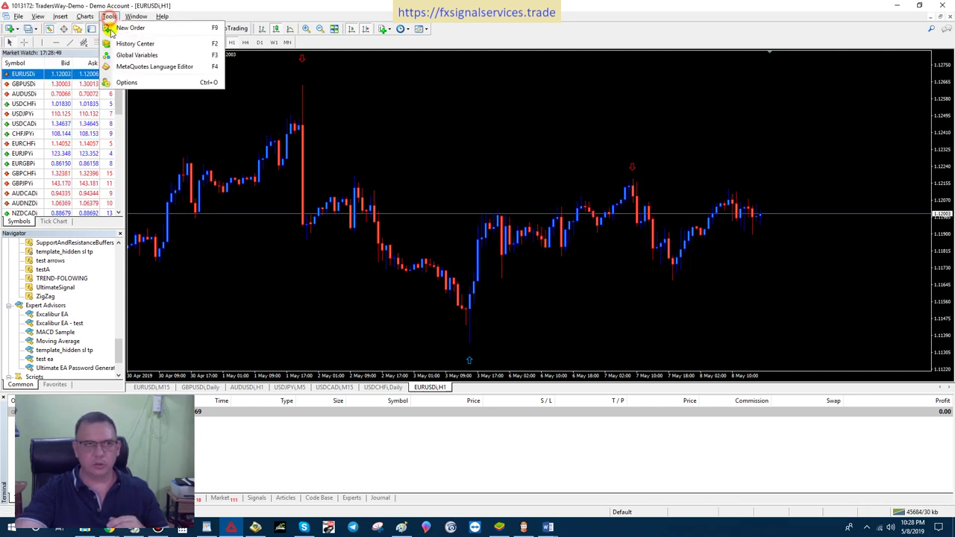
pyautogui.click(119, 81)
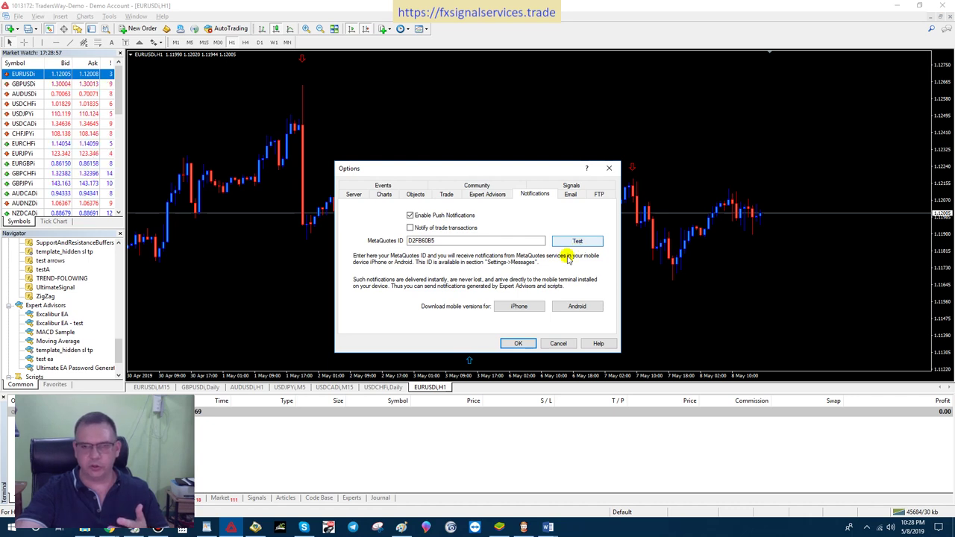
pyautogui.click(517, 345)
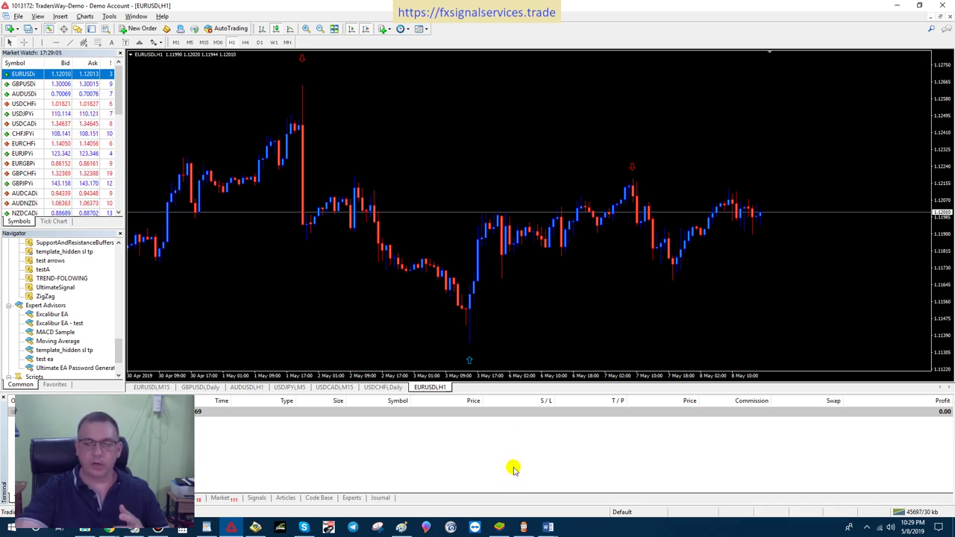
pyautogui.click(500, 527)
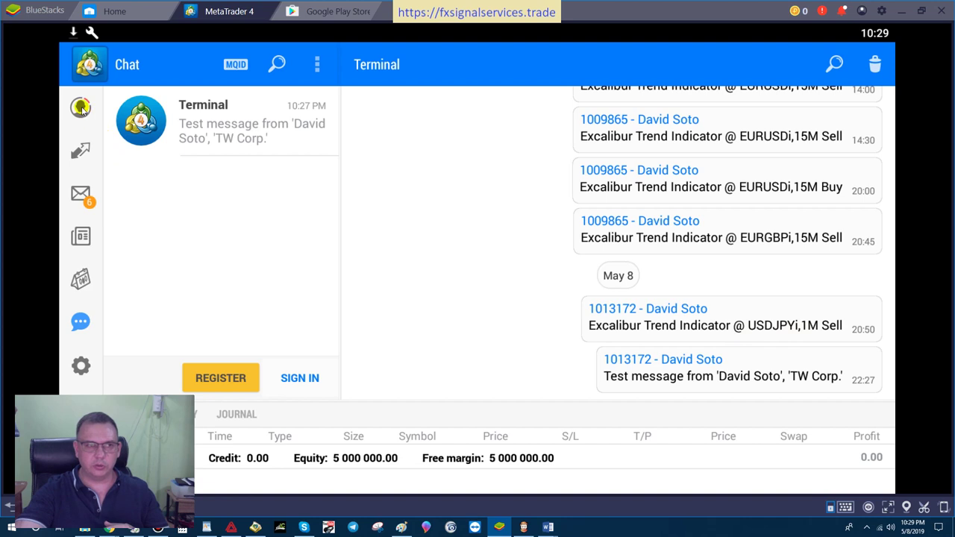
# Open the Quotes list in MetaTrader 4 Mobile and load the USDJPY M15 chart.
pyautogui.click(78, 148)
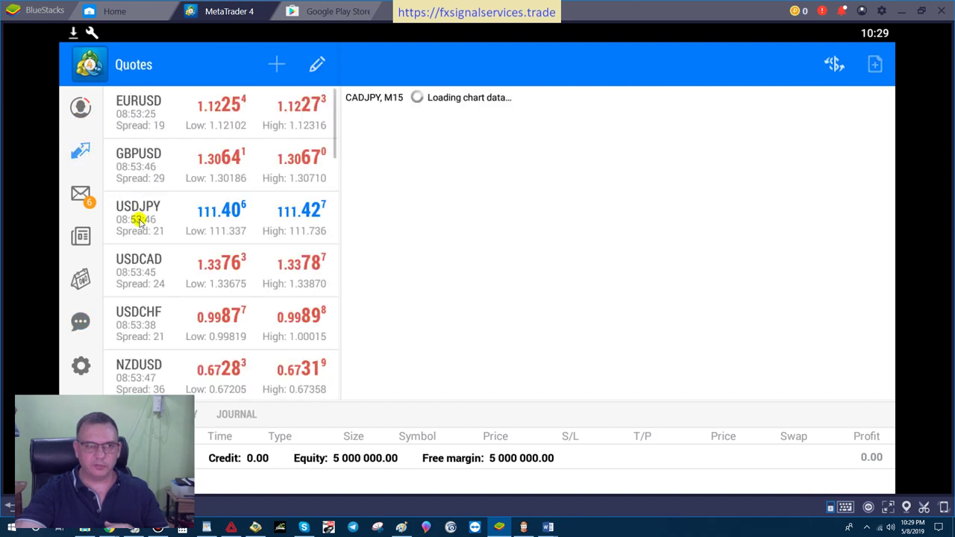
pyautogui.click(140, 219)
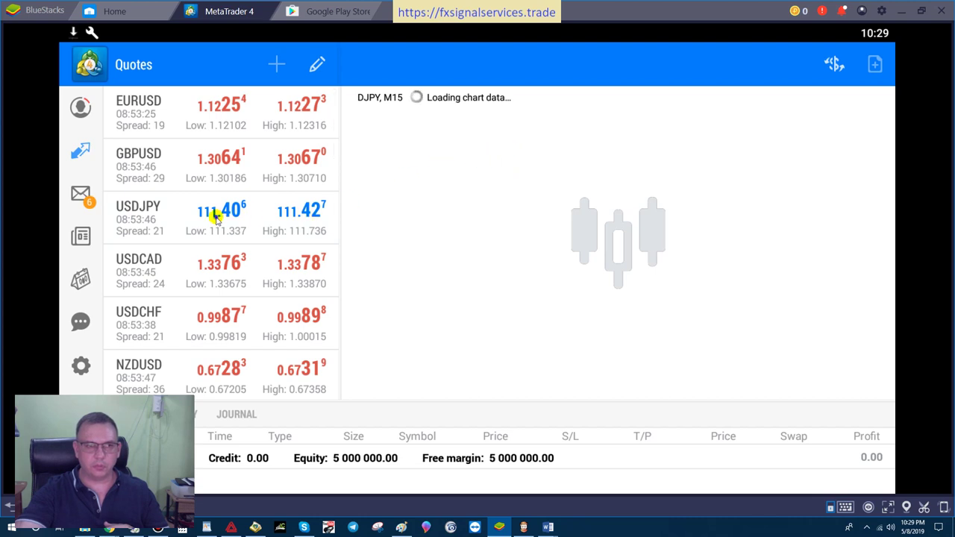